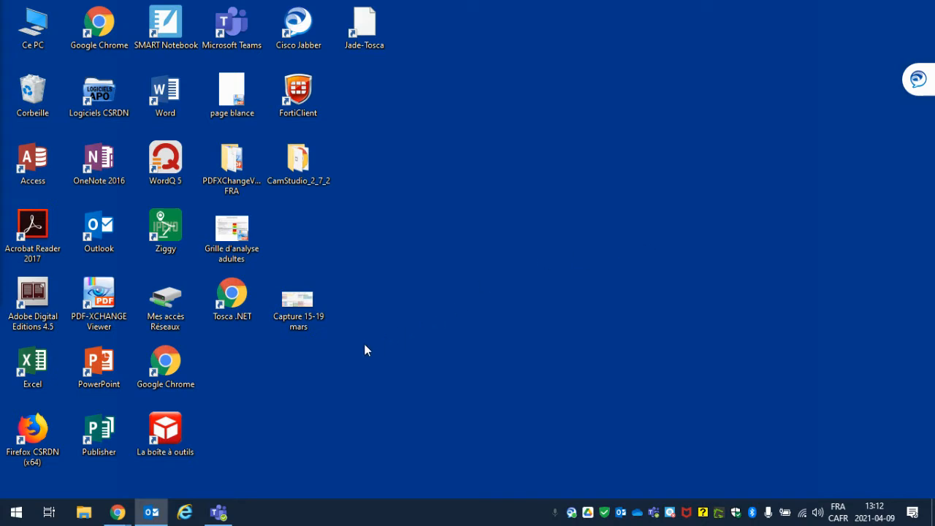
Step: Launch Firefox CSRDN, postpone its update, and open the pasted tiny.cc link to the shared OneDrive folder
double_click(36, 435)
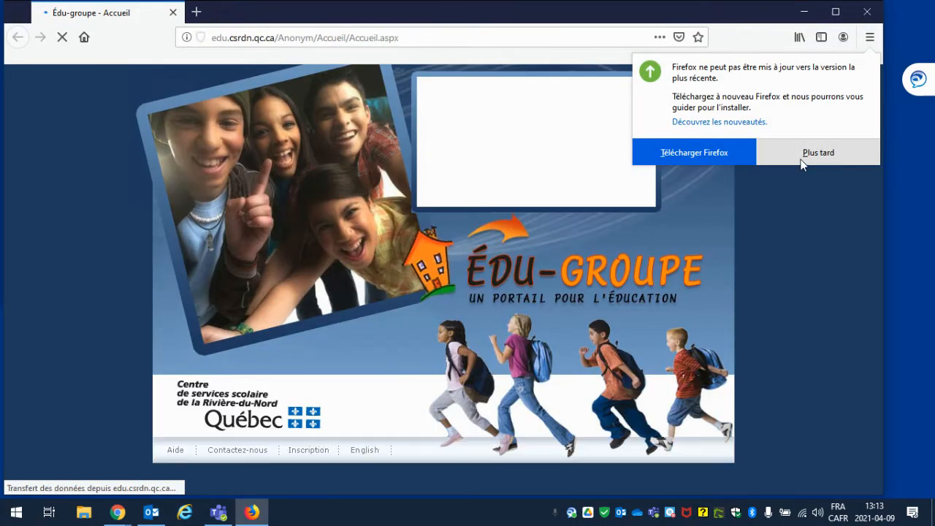
left_click(803, 157)
left_click(458, 38)
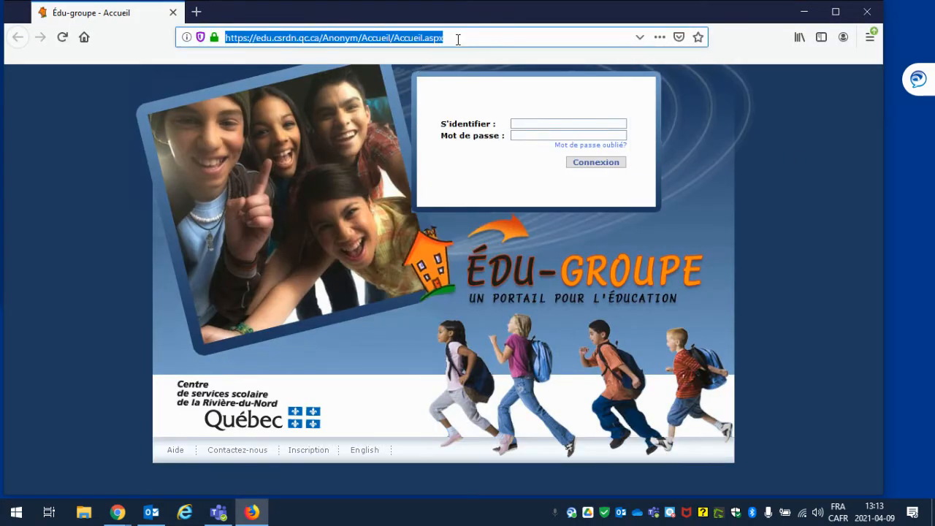
key("Return")
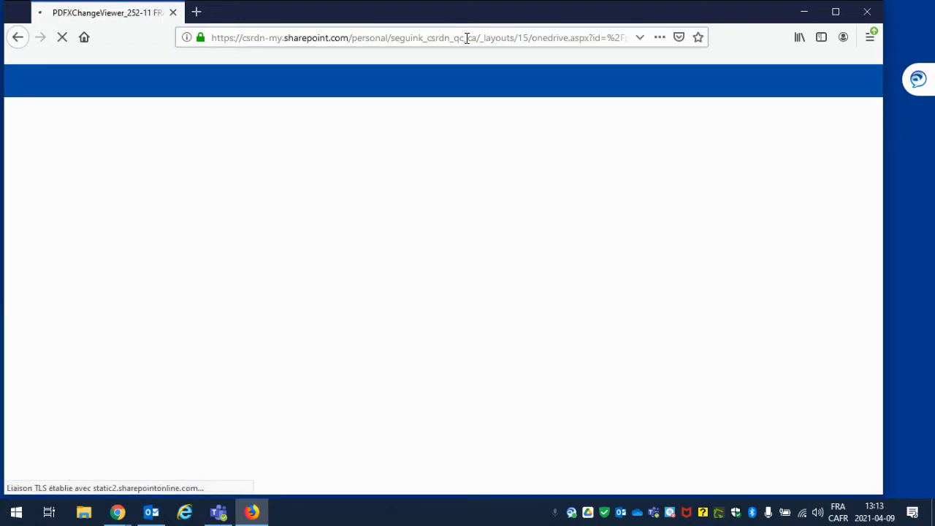
Step: Maximize Firefox, go up to AQIFGA 2021, select the PDFXChangeViewer_252-11 FRA folder and download it
left_click(835, 12)
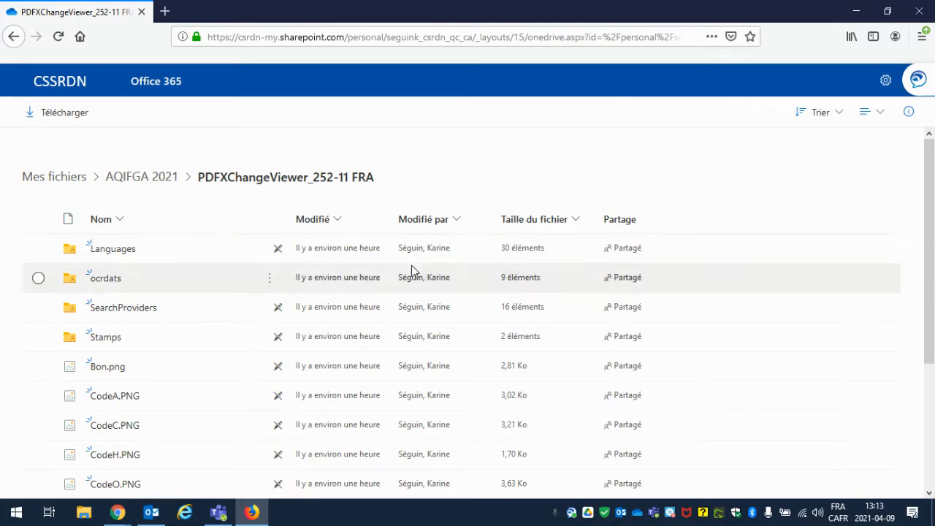
scroll(138, 253, "down", 5)
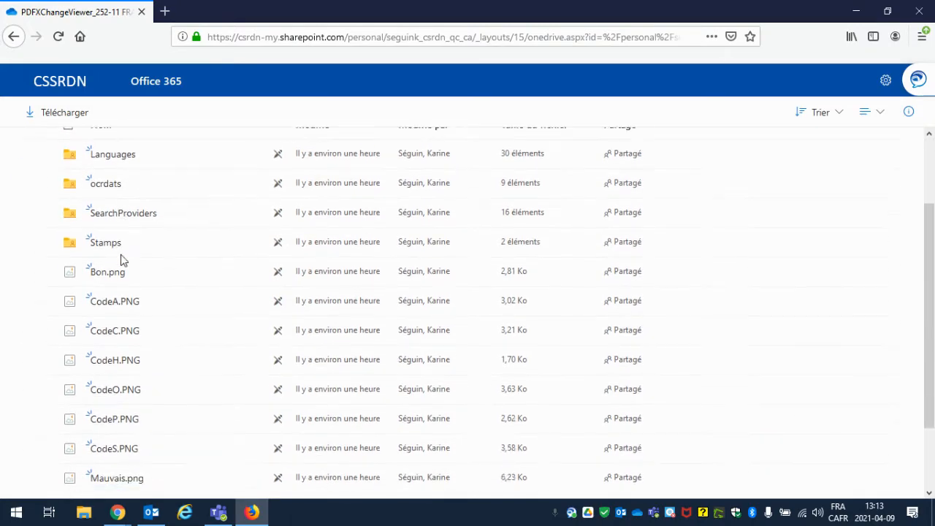
scroll(99, 376, "up", 5)
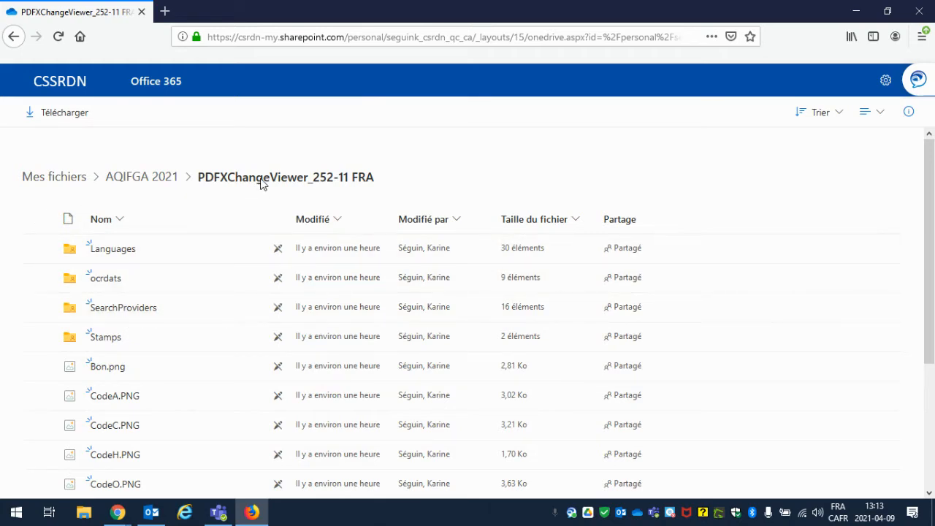
left_click(150, 184)
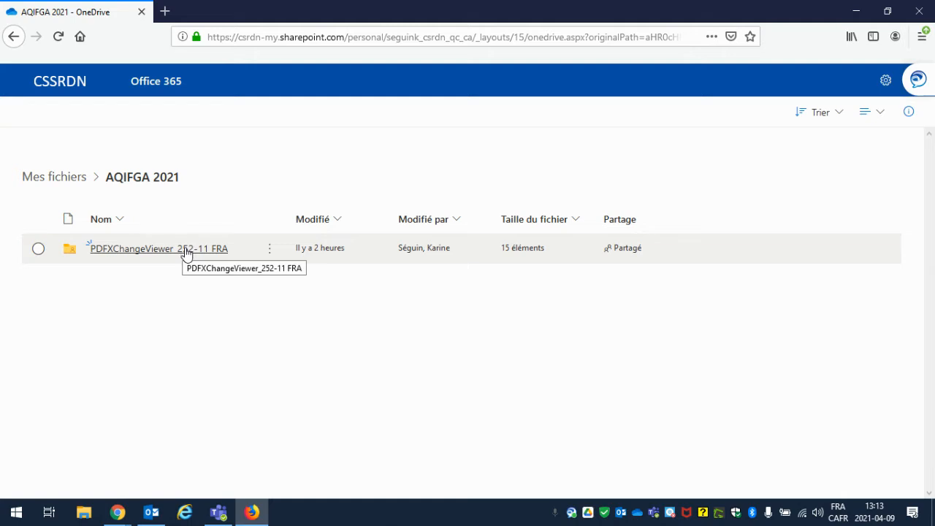
left_click(39, 250)
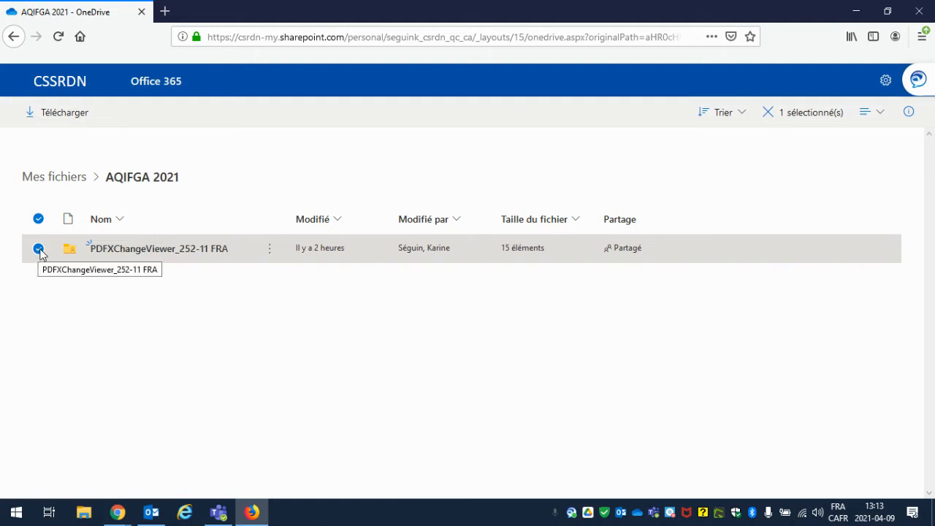
left_click(54, 119)
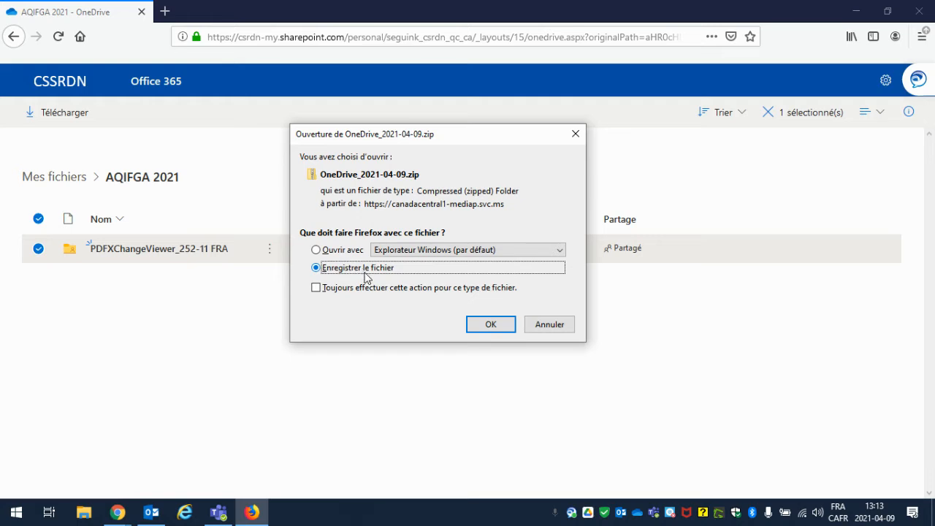
Step: Keep Enregistrer le fichier and save OneDrive_2021-04-09.zip into the Bureau folder
left_click(491, 325)
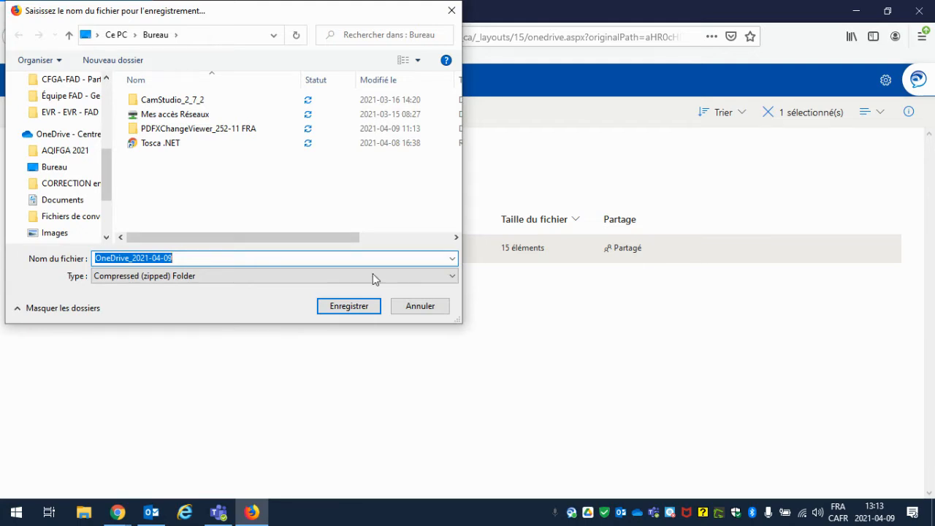
left_click(73, 168)
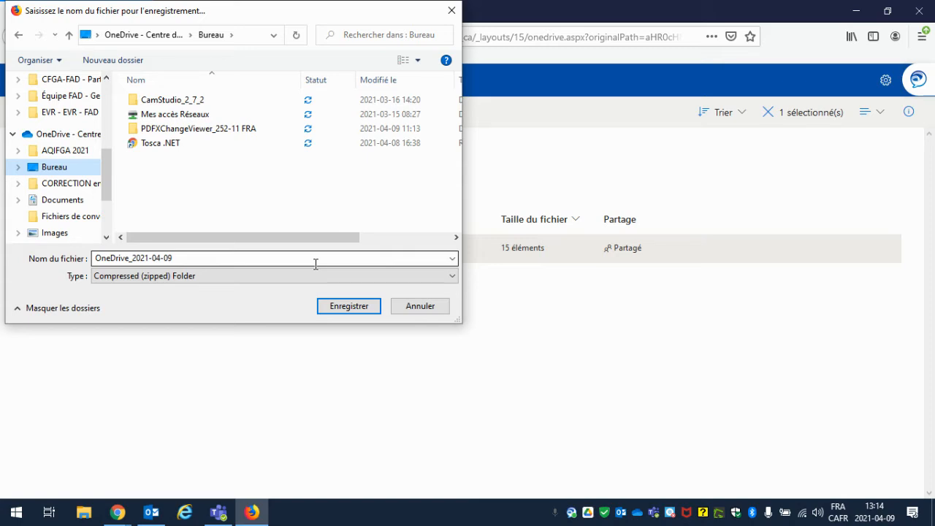
left_click(341, 308)
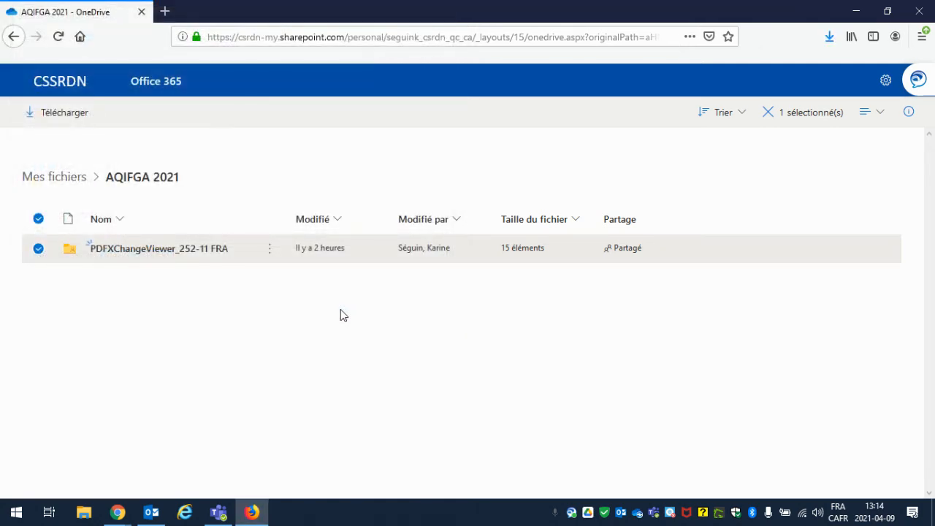
Step: Minimize Firefox and bring up the context menu of the OneDrive_2021-04-09 zip on the desktop
left_click(857, 10)
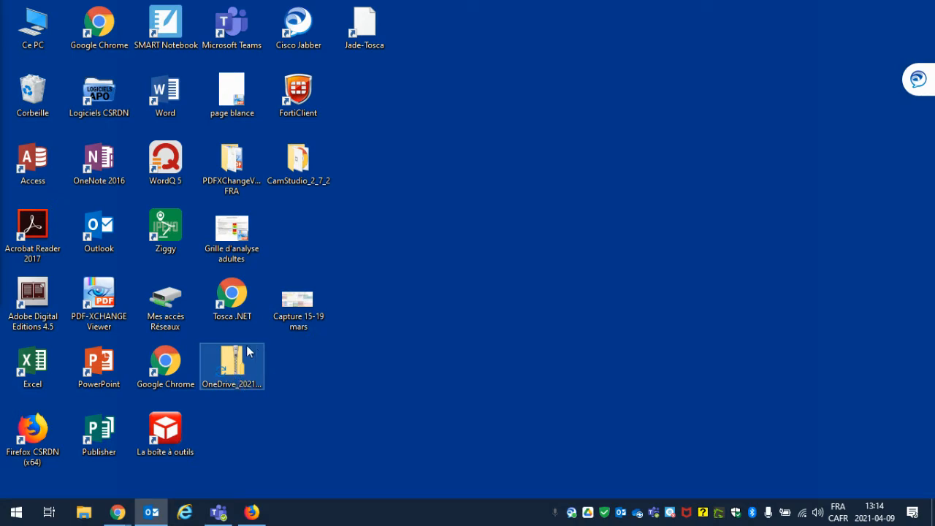
right_click(231, 371)
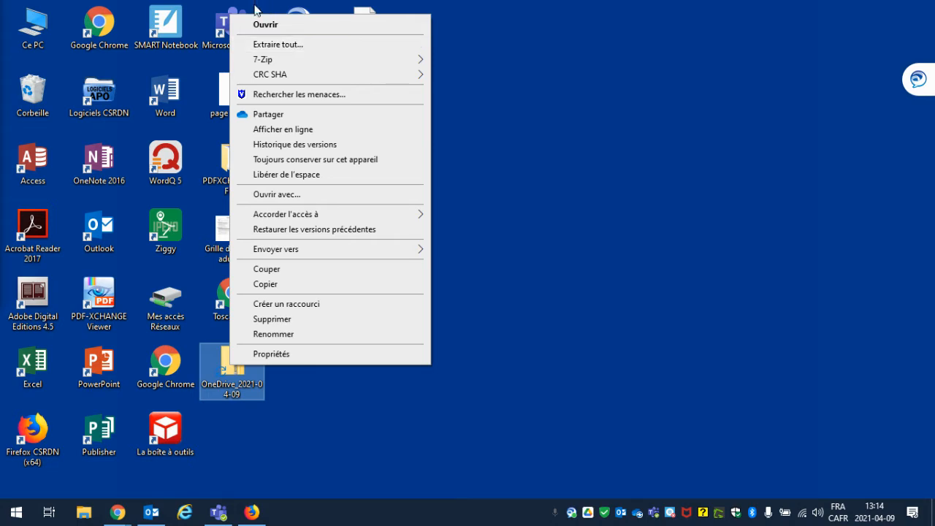
Step: Extract all files from OneDrive_2021-04-09.zip, choosing Documents as the destination folder
left_click(268, 46)
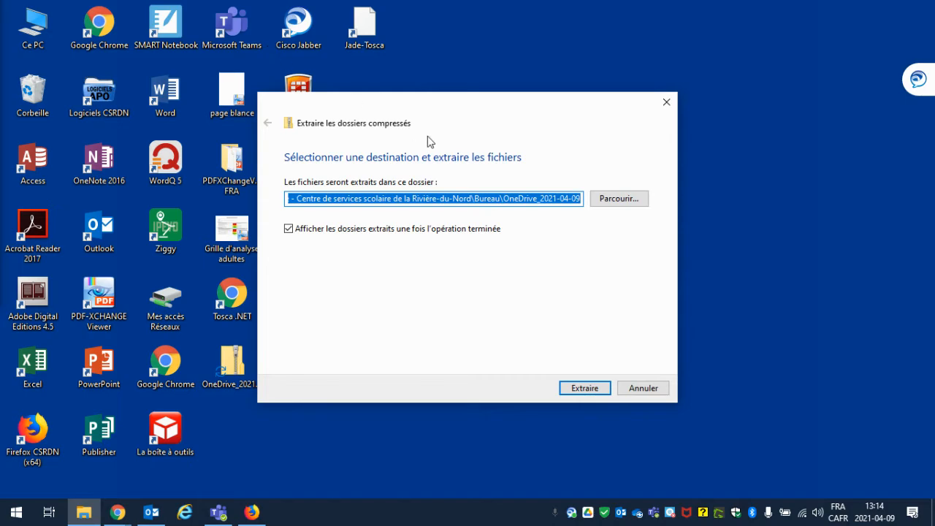
left_click(622, 199)
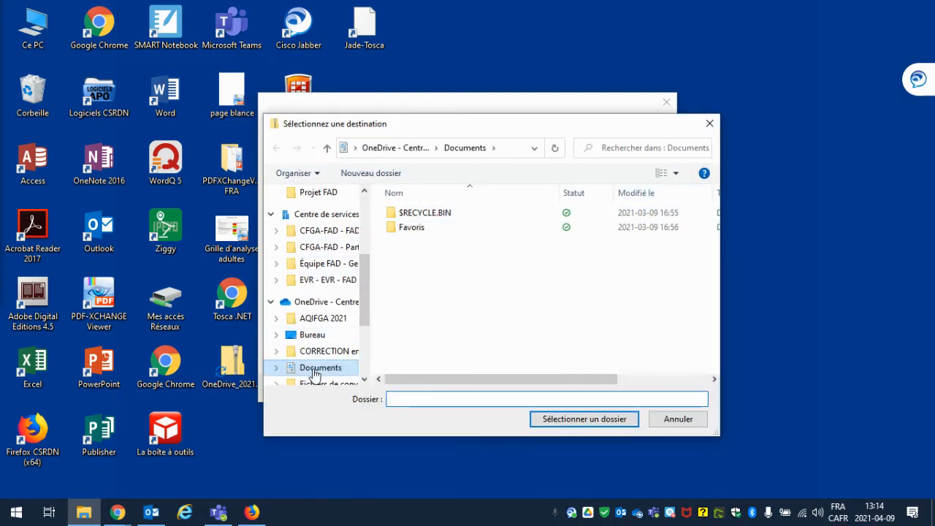
left_click(314, 371)
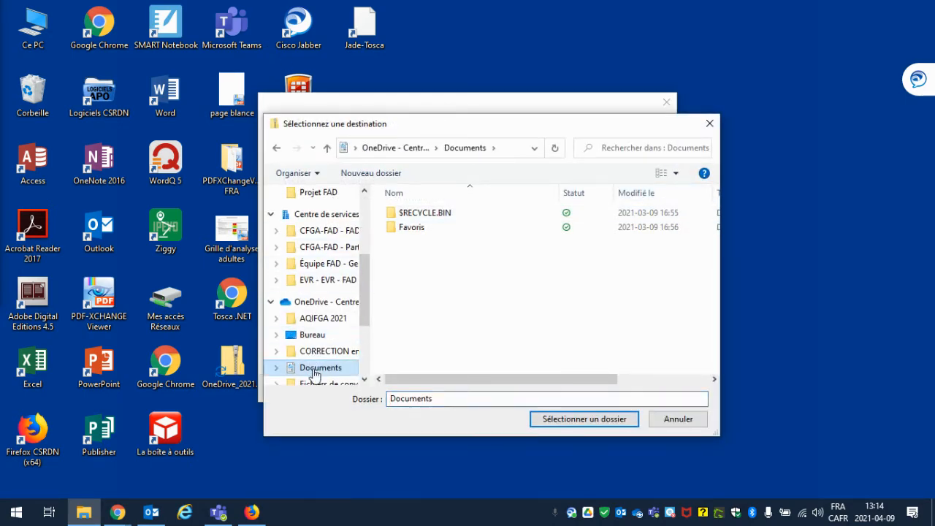
left_click(589, 420)
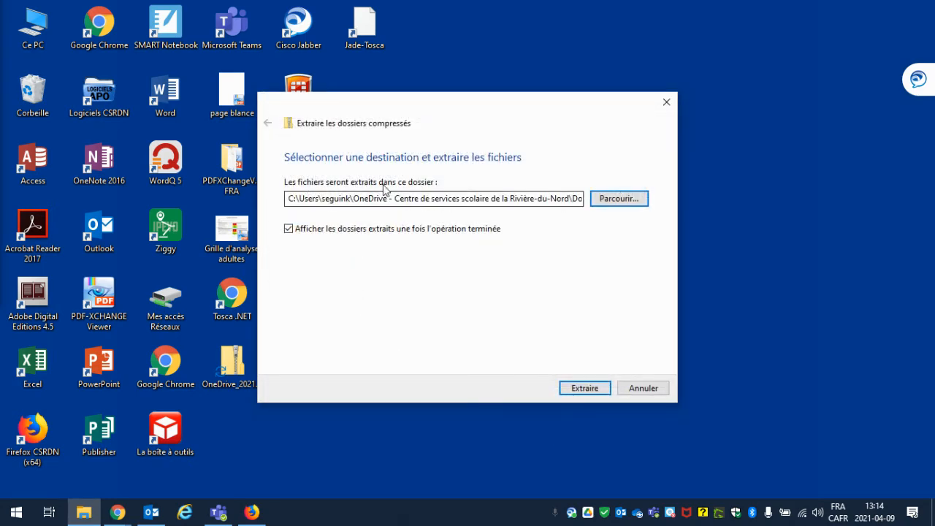
left_click(584, 389)
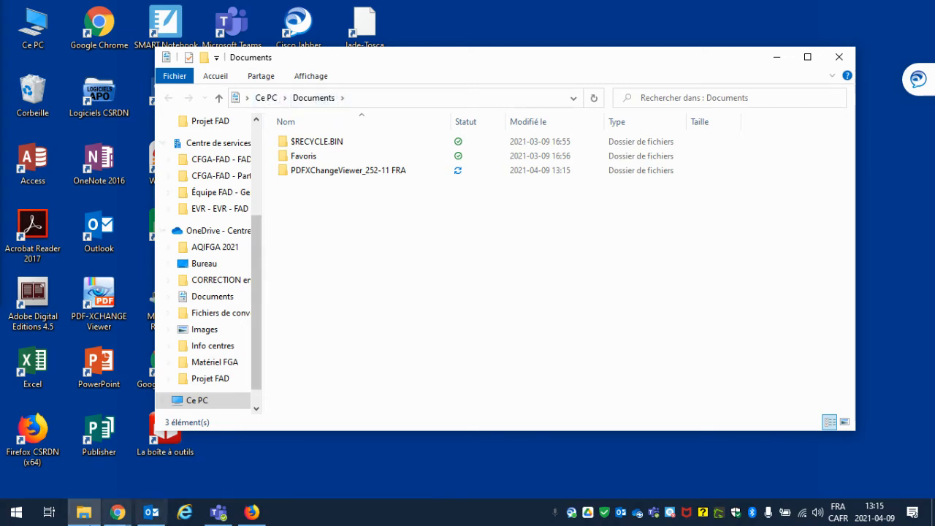
Step: Browse Explorer to Documents > PDFXChangeViewer_252-11 FRA and launch PDFXCview
left_click(83, 514)
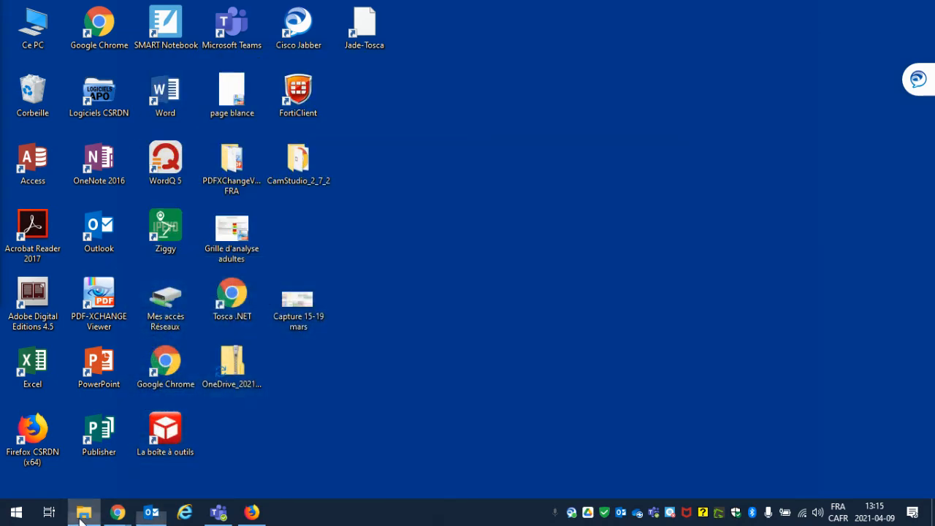
left_click(83, 514)
scroll(194, 366, "down", 1)
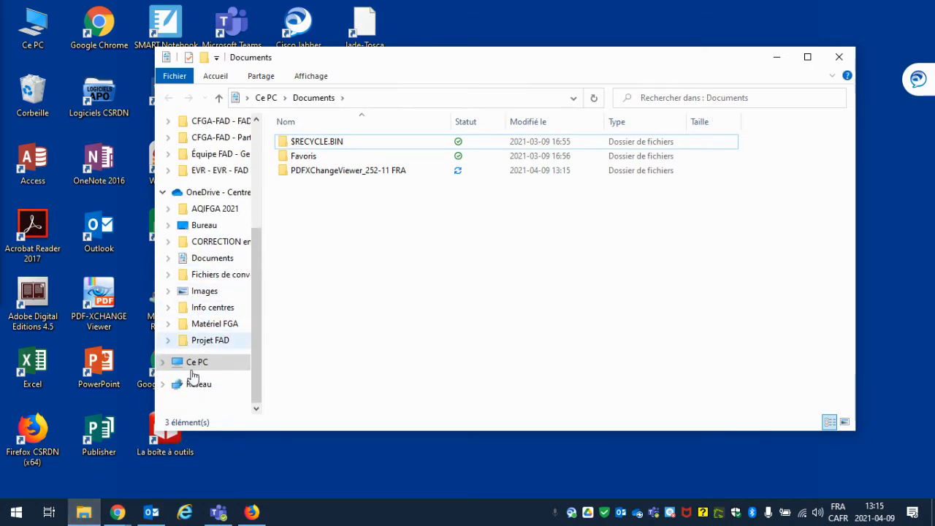
left_click(198, 259)
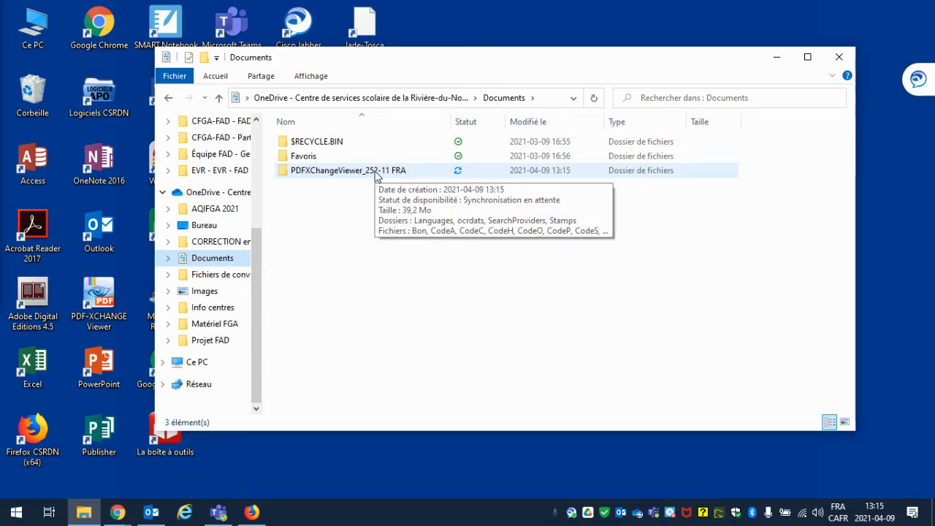
double_click(376, 173)
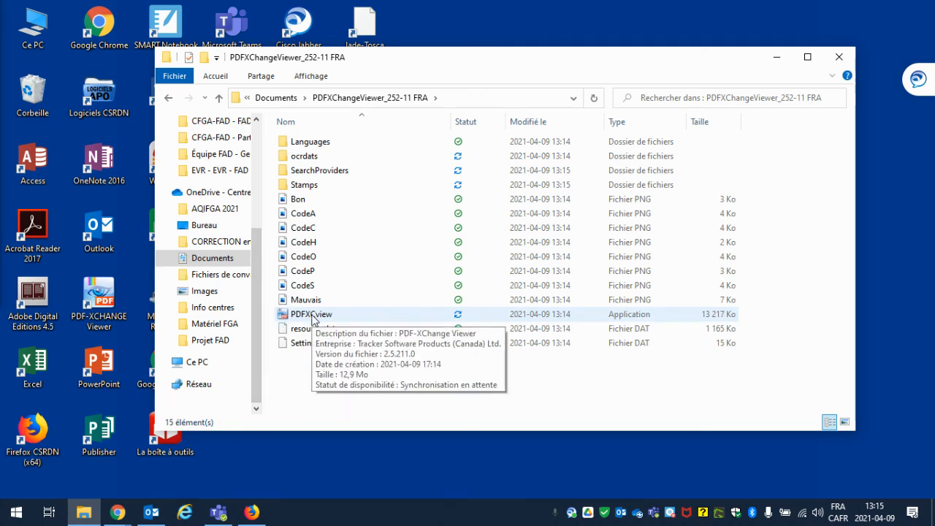
double_click(383, 315)
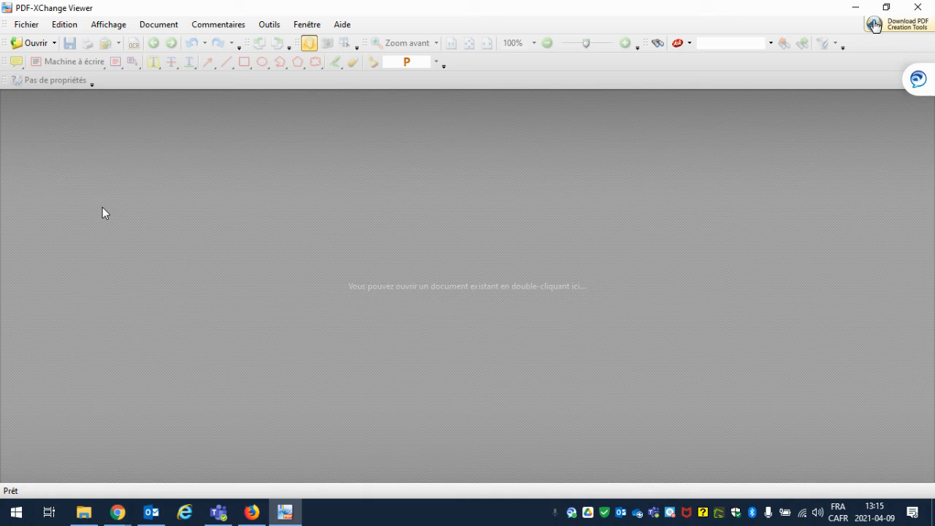
Step: Open 'Batailles de pirates célèbres' via Fichier > Ouvrir, then minimise the viewer
left_click(26, 25)
left_click(37, 40)
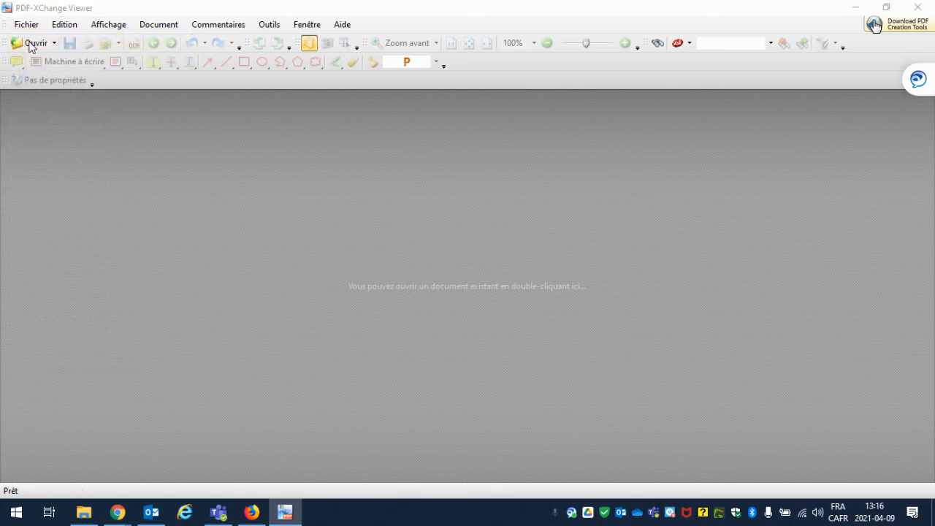
left_click(110, 202)
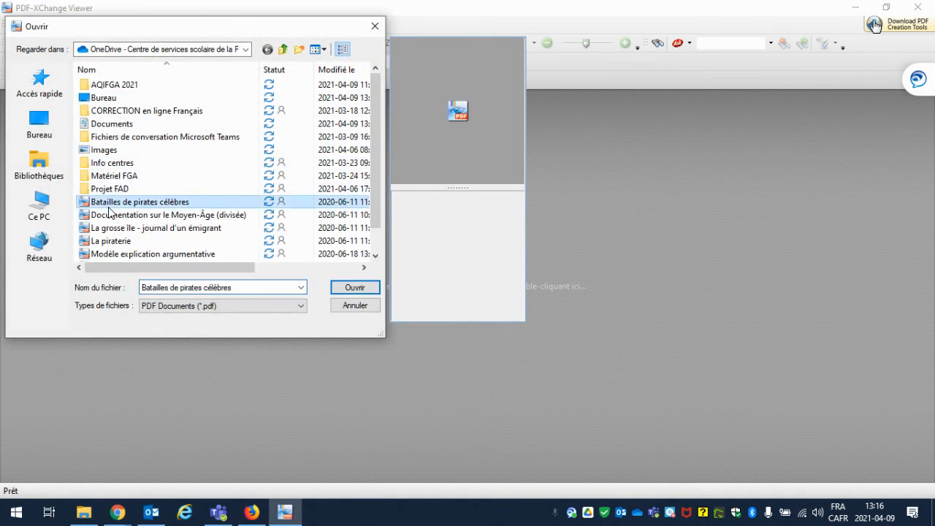
left_click(363, 293)
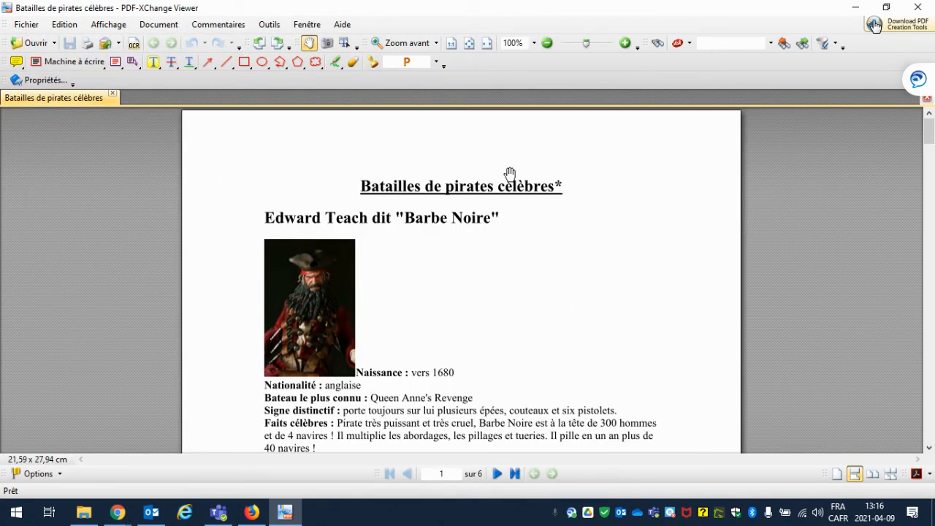
left_click(849, 12)
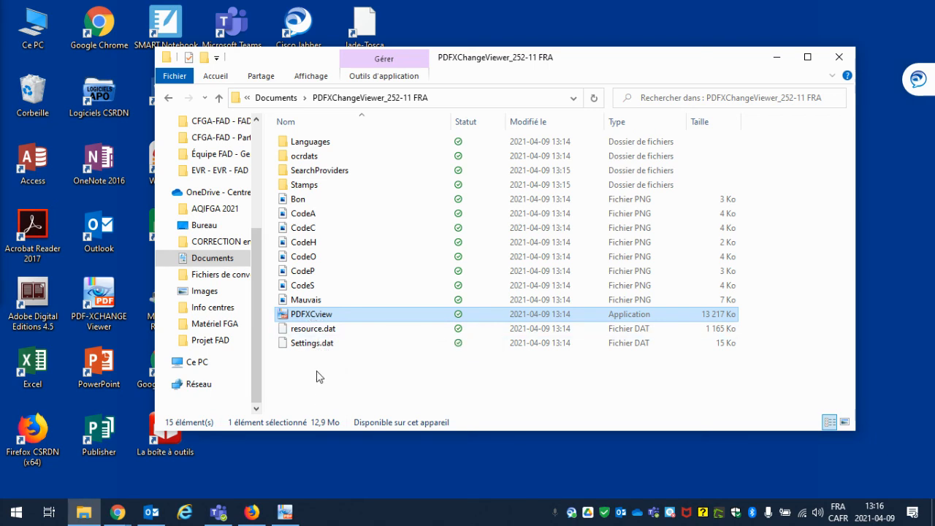
Step: Copy PDFXCview from the extracted folder and paste it onto the desktop
right_click(344, 322)
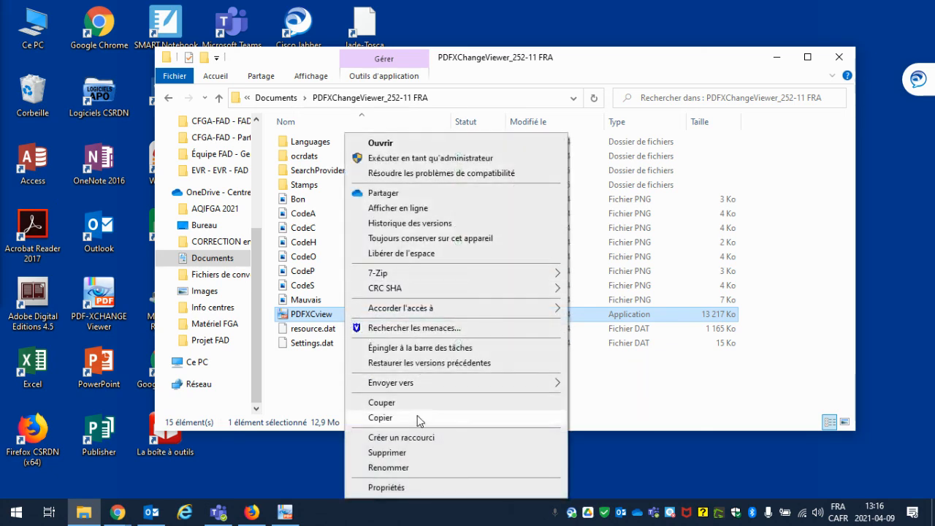
left_click(419, 418)
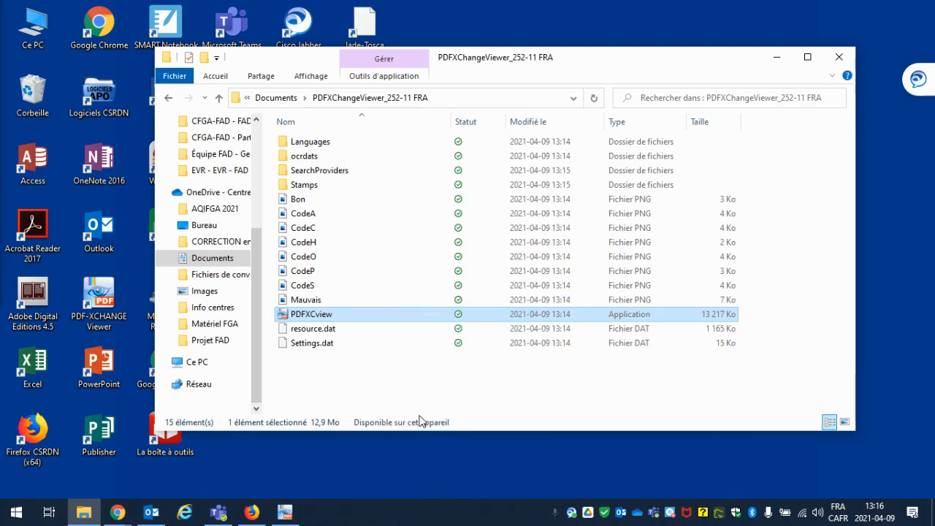
left_click(776, 57)
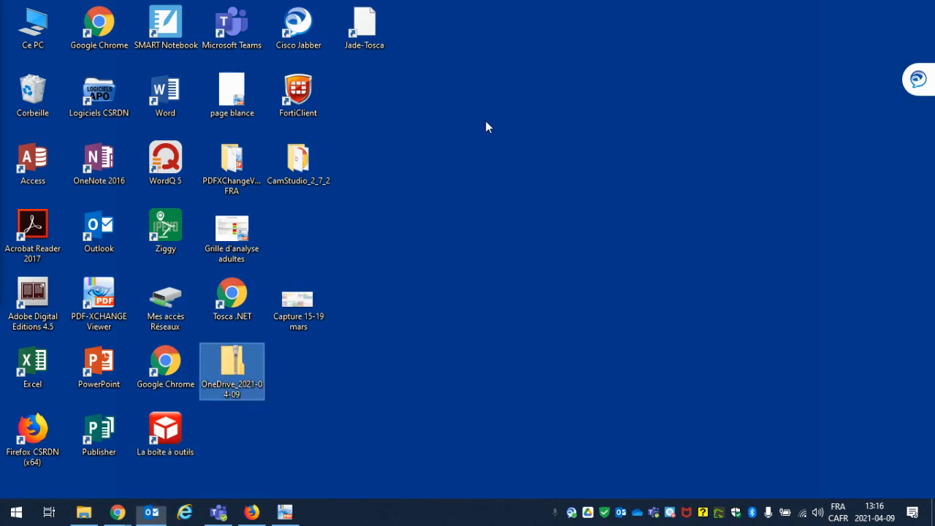
right_click(485, 121)
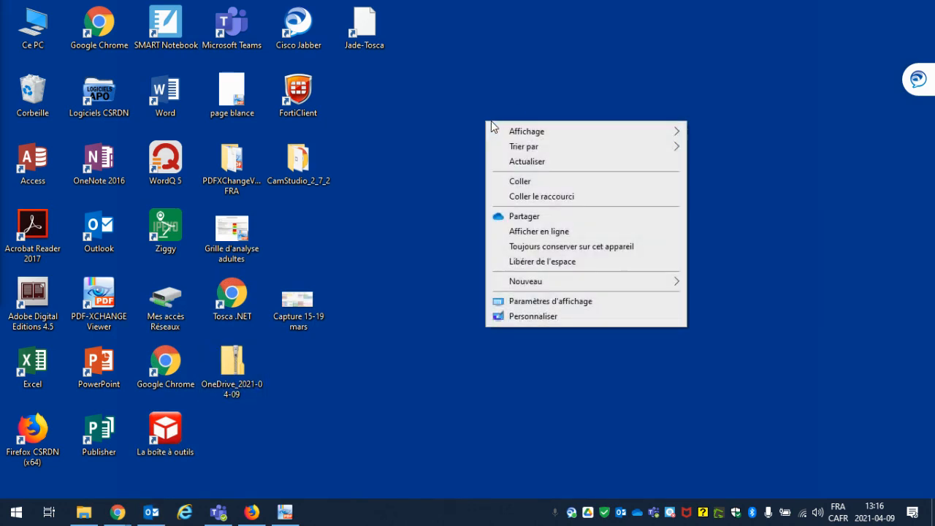
left_click(563, 181)
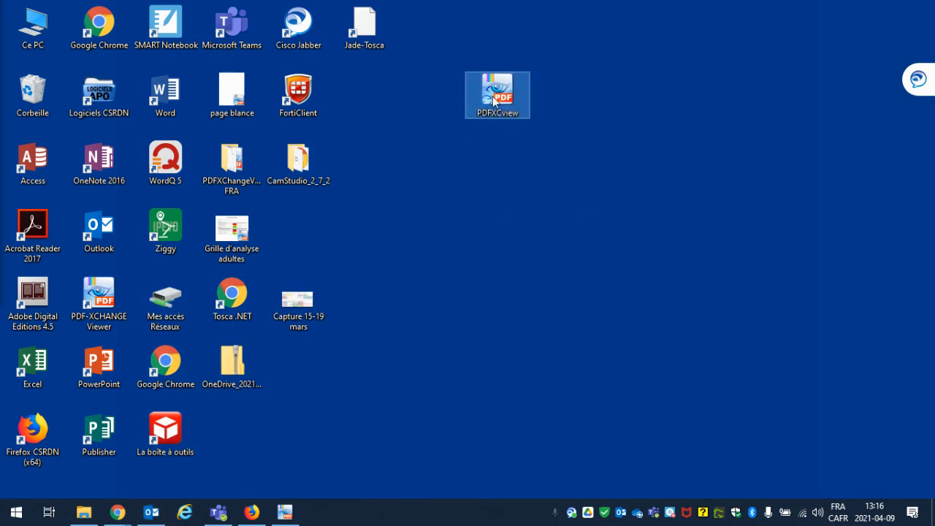